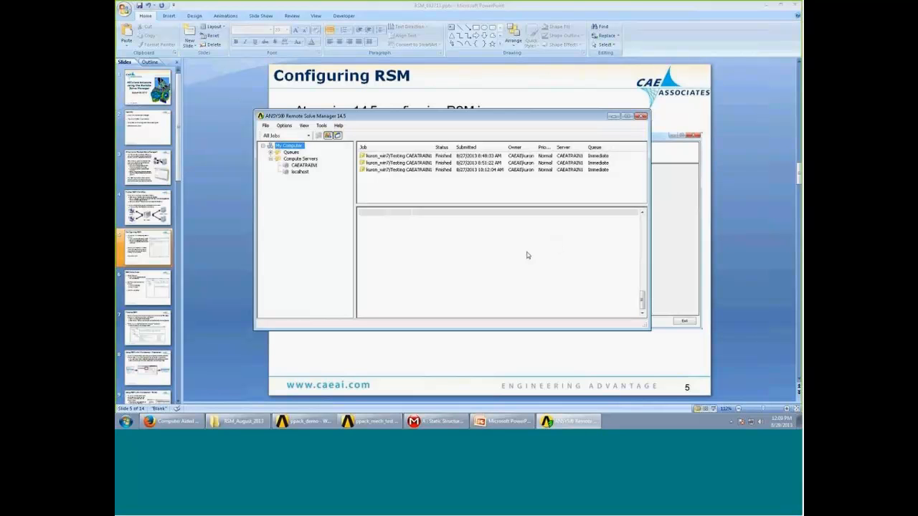
- Collapse the My Computer tree, slightly narrow the tree pane and select the My Computer node
click(263, 147)
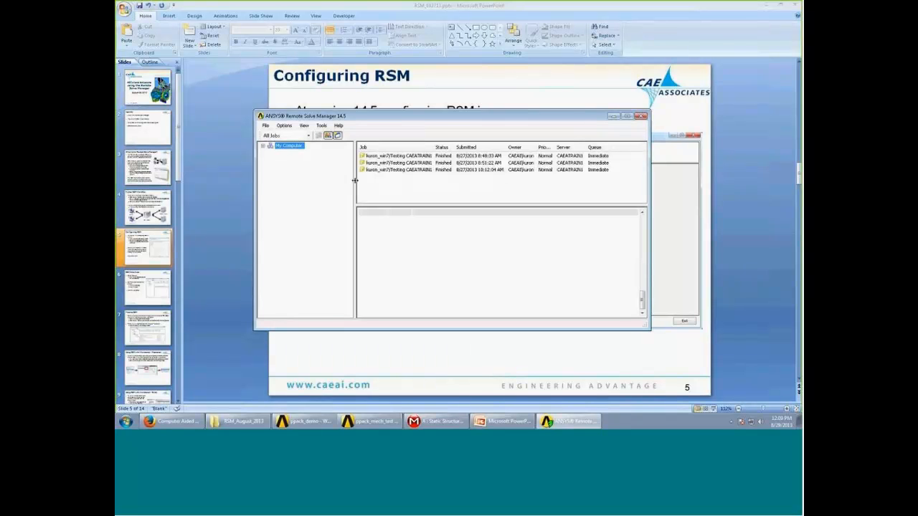
drag(355, 185, 353, 185)
click(296, 147)
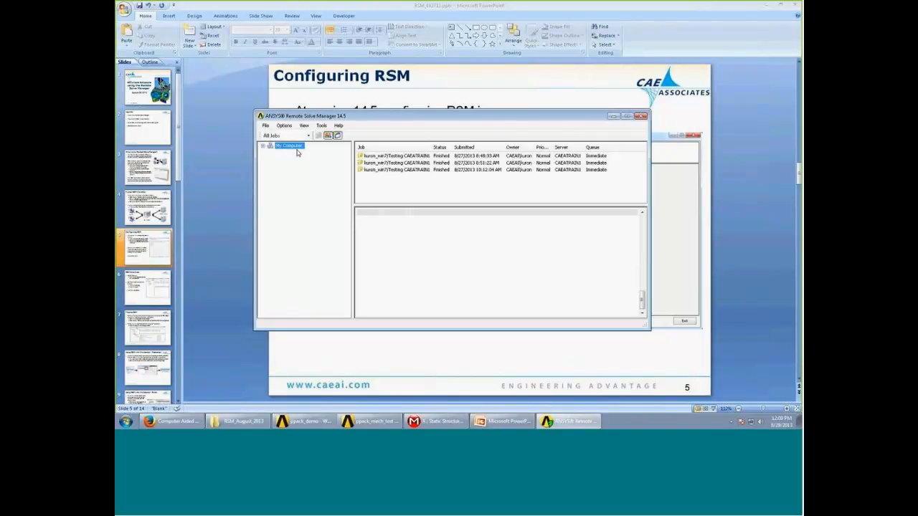
- Review the general properties of the CAEATRAIN1 compute server, including its maximum number of jobs, without changing them
click(262, 146)
click(297, 159)
click(304, 165)
right_click(303, 167)
click(324, 170)
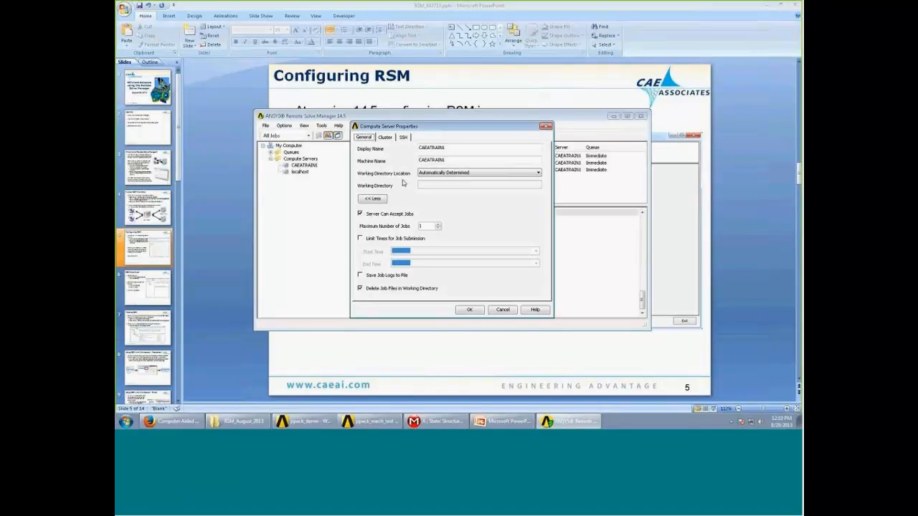
click(423, 226)
click(502, 310)
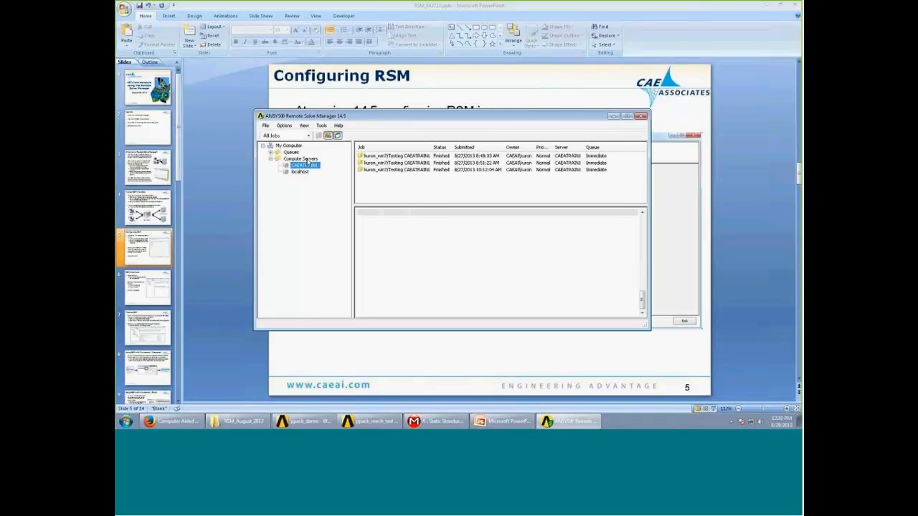
- Expand the Queues node and examine which compute servers are assigned to the MyCluster queue
click(271, 153)
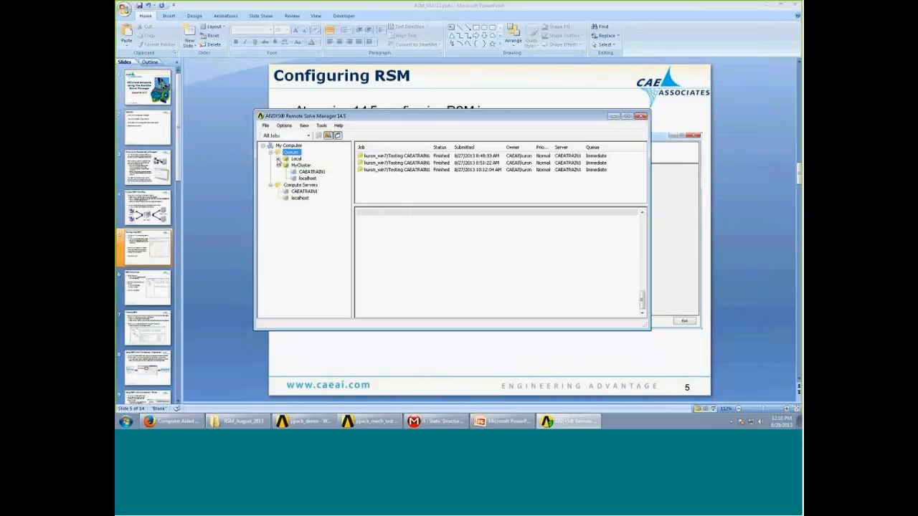
click(279, 166)
click(278, 167)
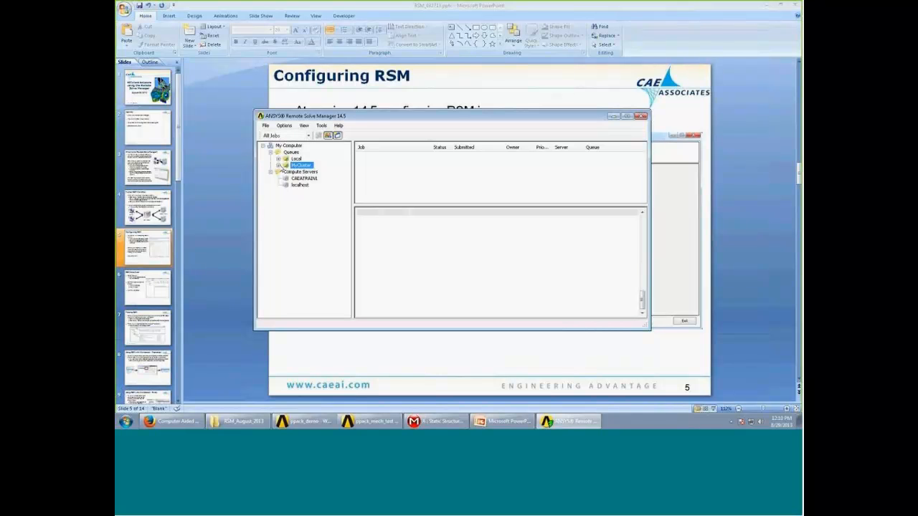
click(279, 165)
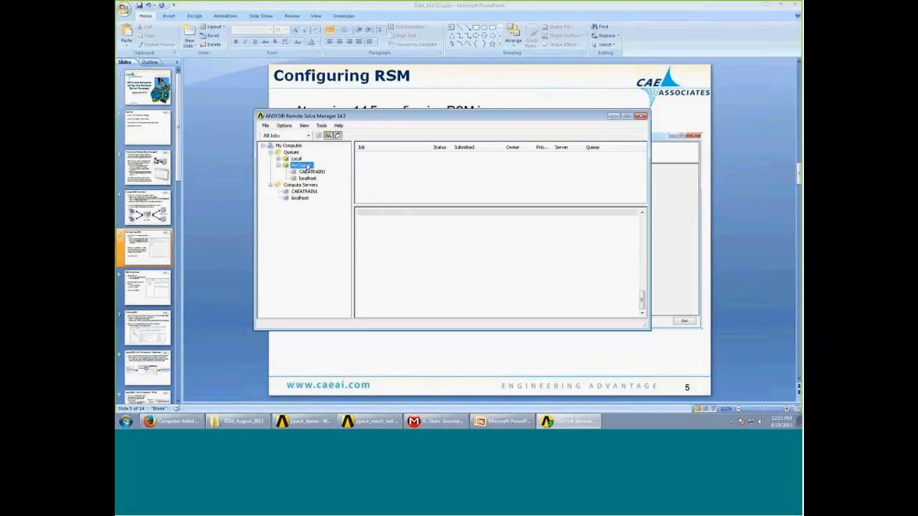
- Switch to PowerPoint, go to the Testing RSM slide, and return to Remote Solve Manager
click(739, 137)
scroll(739, 136, down, 2)
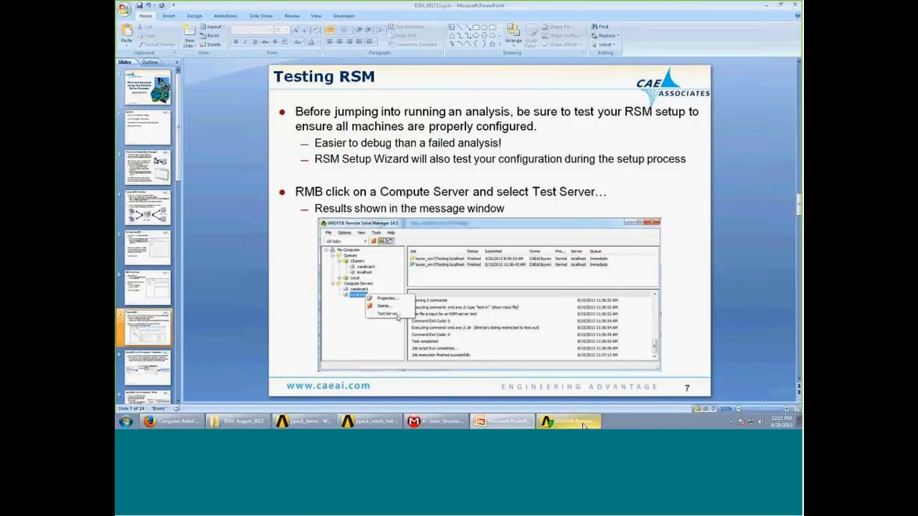
mouse_move(584, 426)
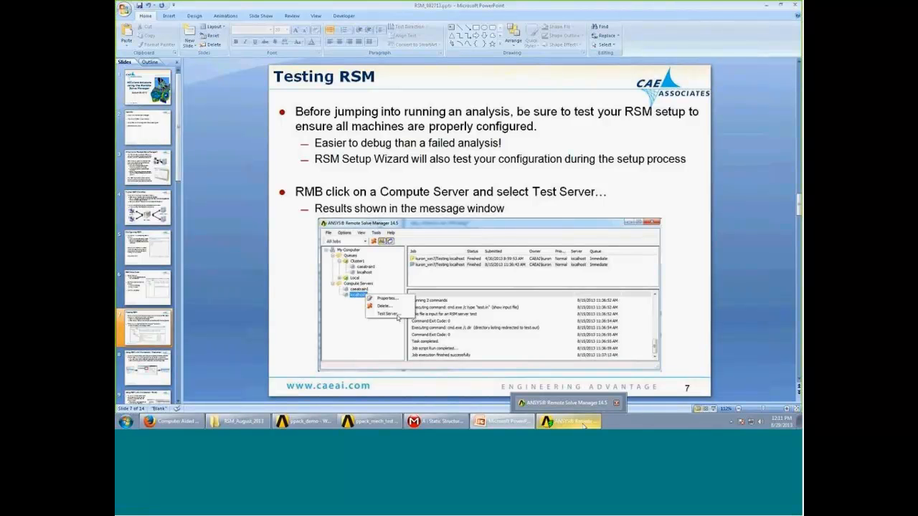
click(582, 423)
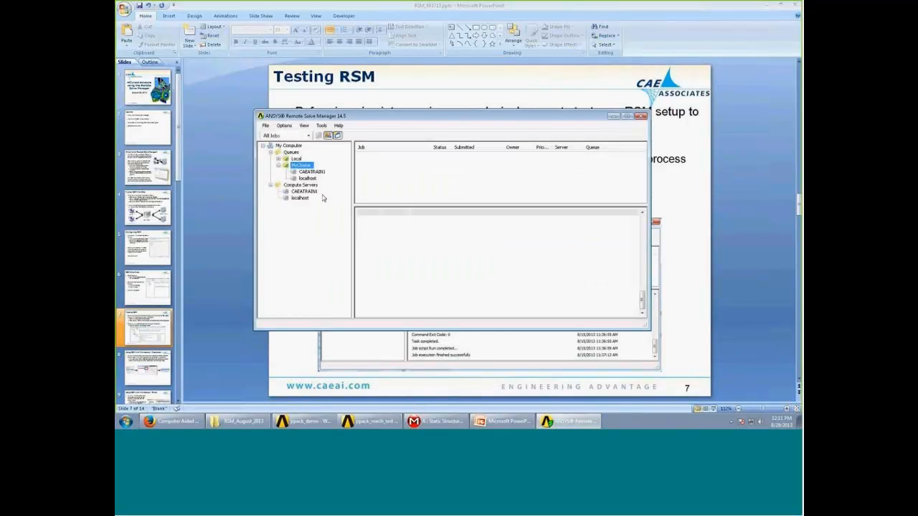
- Run a server test on the CAEATRAIN1 compute server and display the new test job's log messages
click(769, 156)
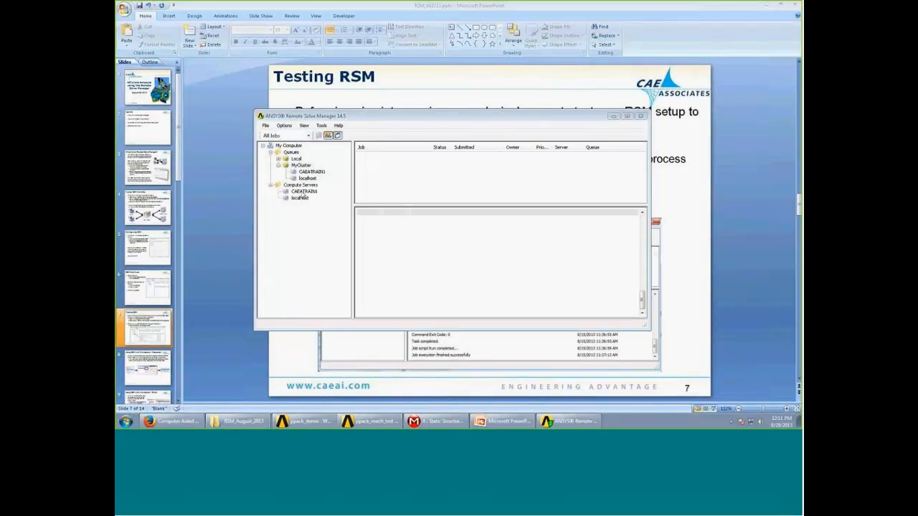
click(303, 192)
right_click(312, 196)
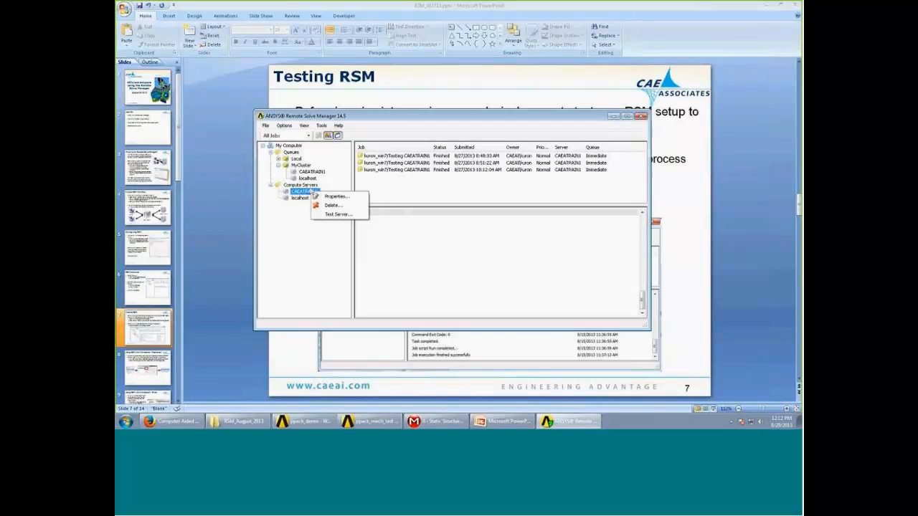
click(347, 215)
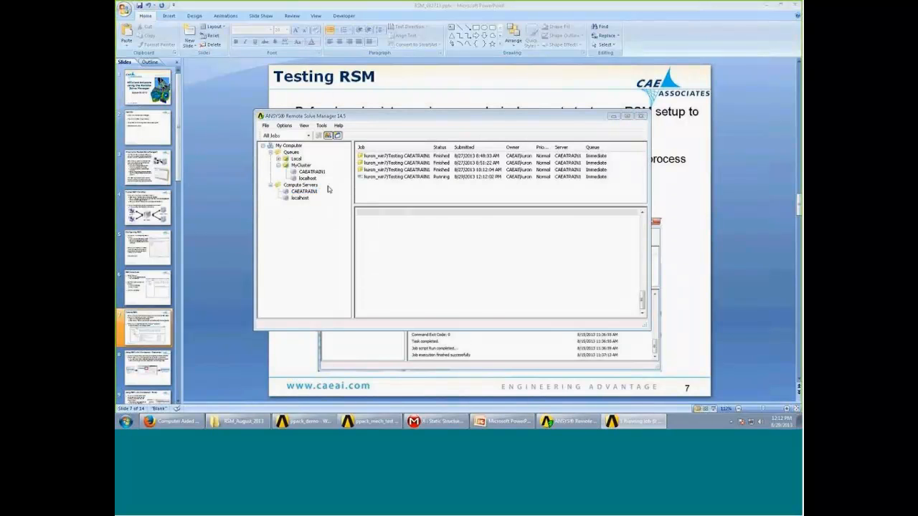
click(434, 178)
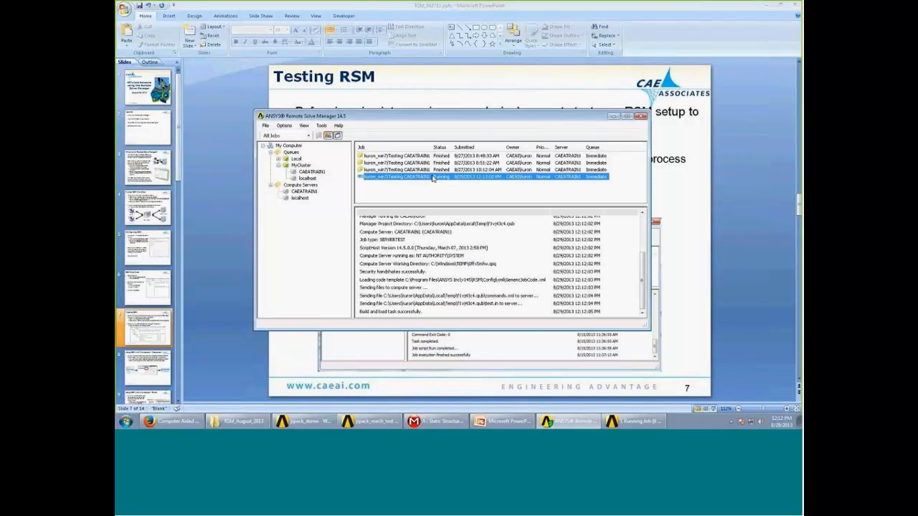
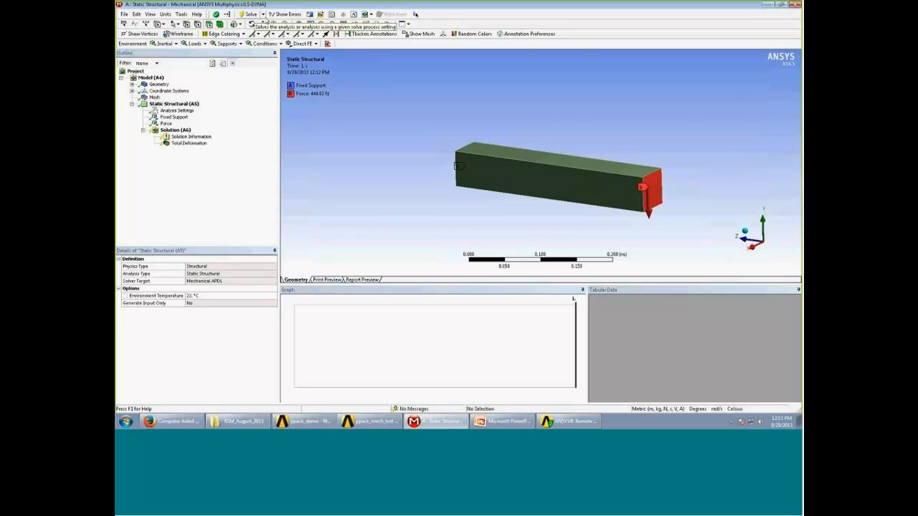
- Add a local solve process named Cluster1 in Mechanical's solve process settings
click(264, 14)
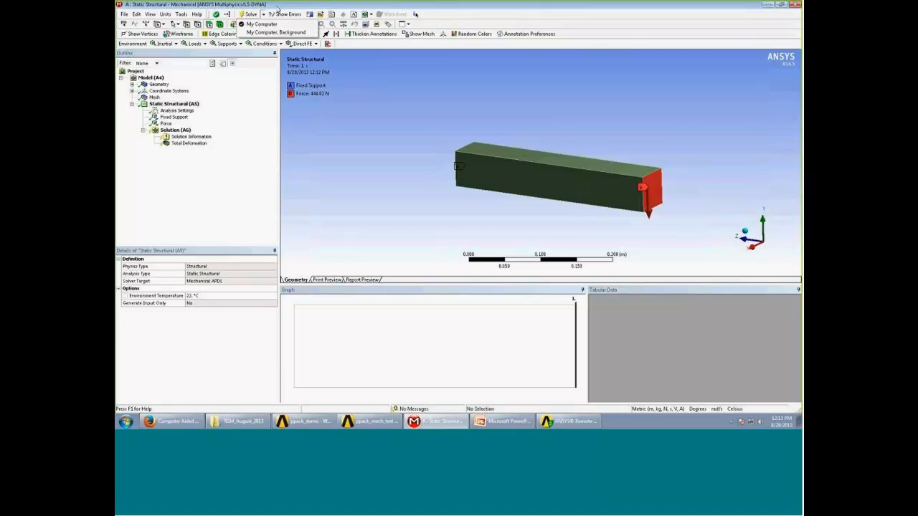
click(276, 9)
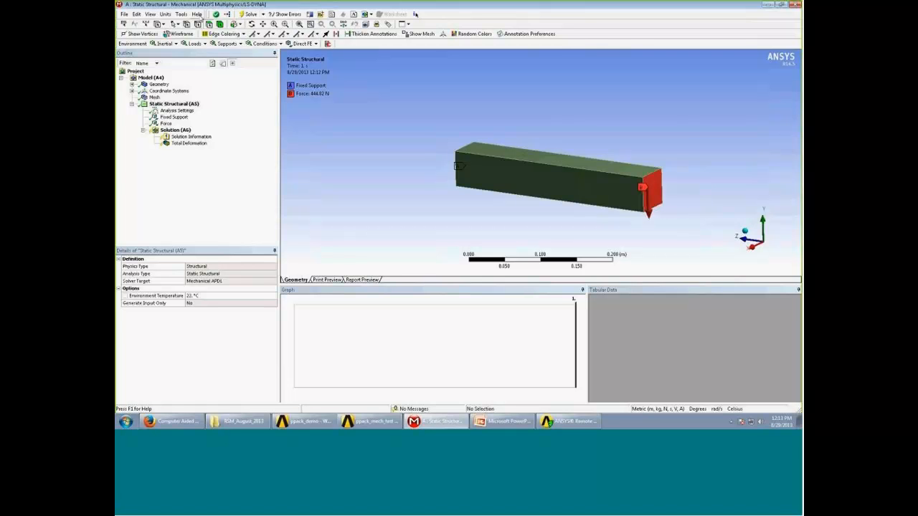
click(182, 14)
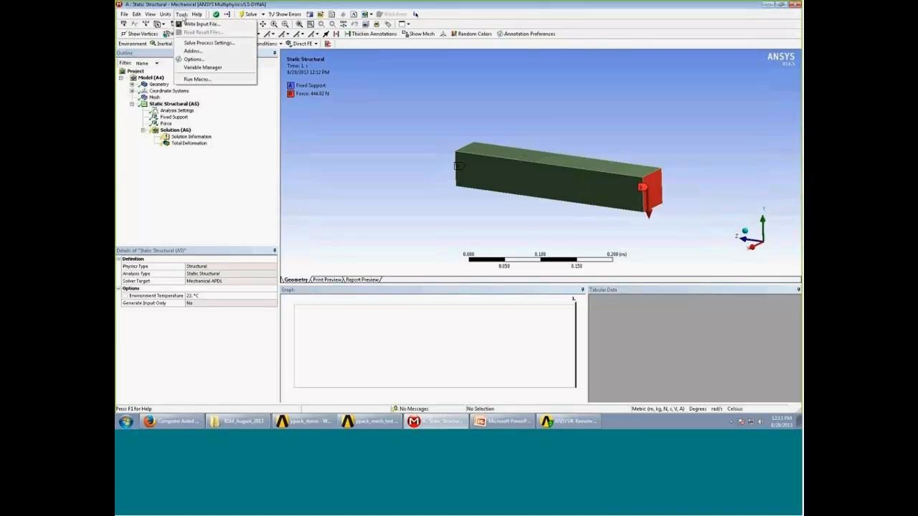
click(208, 43)
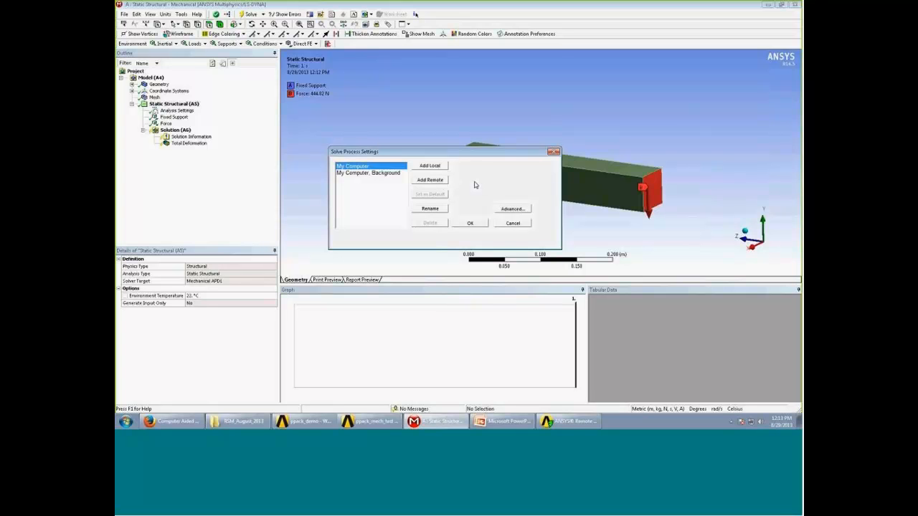
click(434, 167)
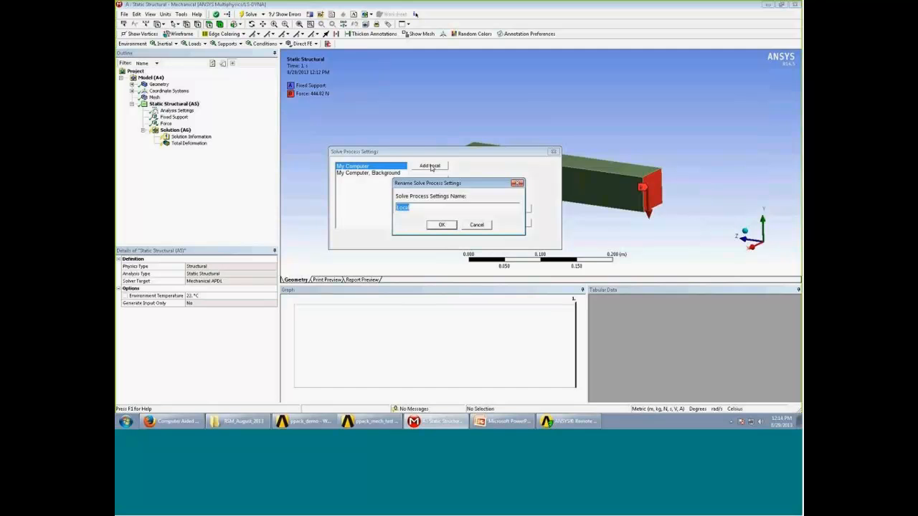
text(My)
key(BackSpace)
key(BackSpace)
text(Desktop)
key(Return)
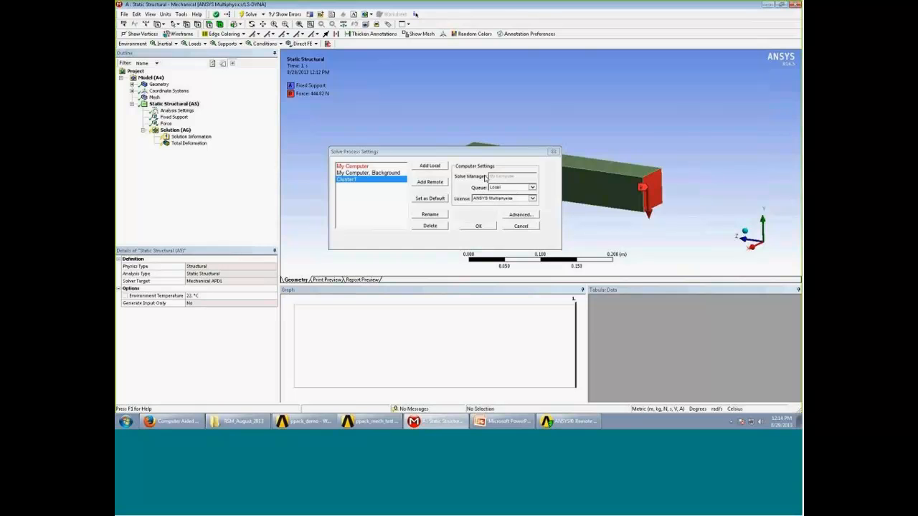
- Switch to Remote Solve Manager to check the MyCluster queue and its servers, and return to Mechanical's solve process settings
click(572, 421)
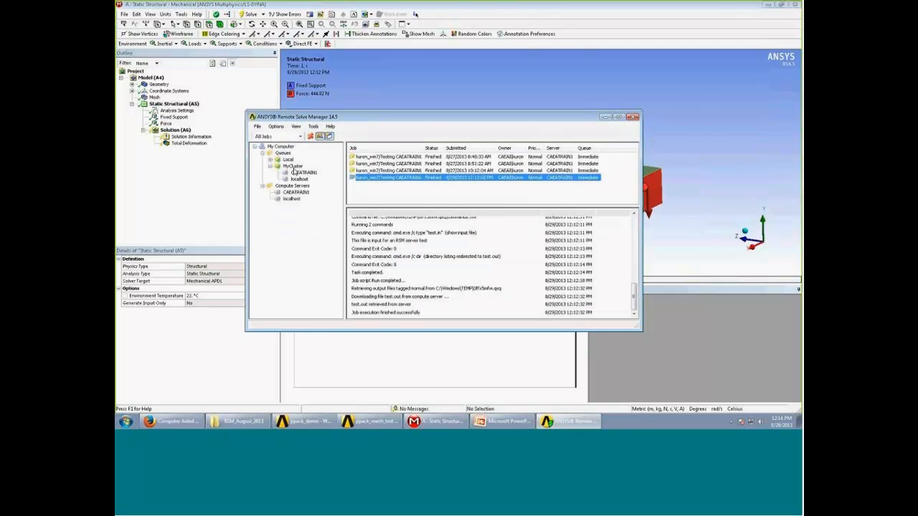
drag(403, 115, 632, 112)
click(412, 154)
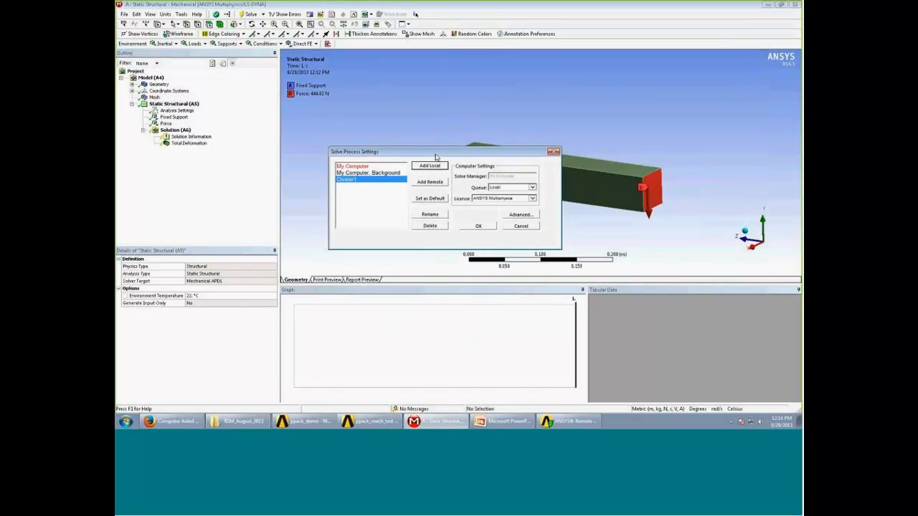
- Assign the Cluster1 solve process the MyCluster queue and the ANSYS Multiphysics/LS-DYNA license, and accept the settings
click(534, 187)
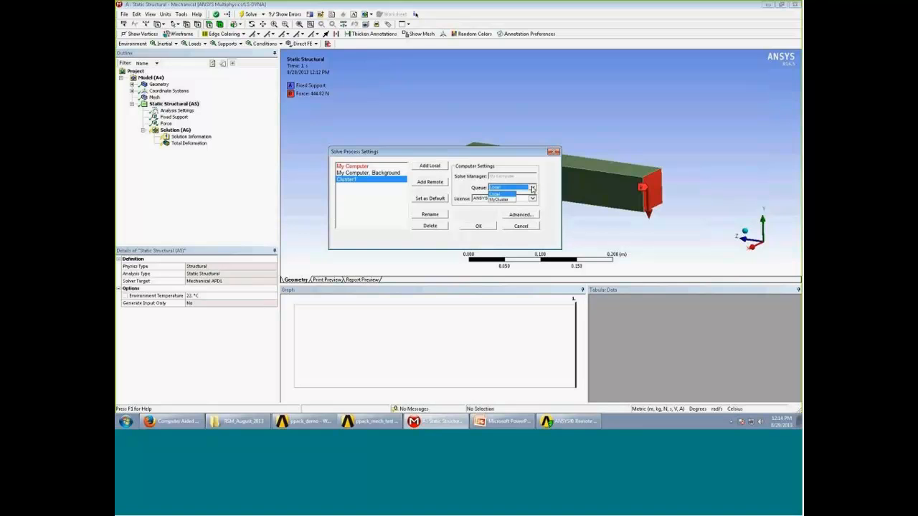
click(497, 200)
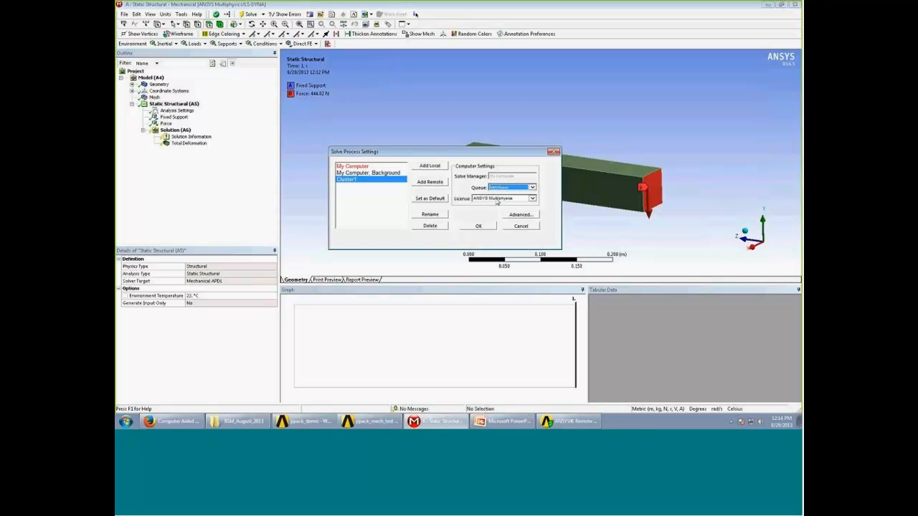
click(533, 198)
click(535, 211)
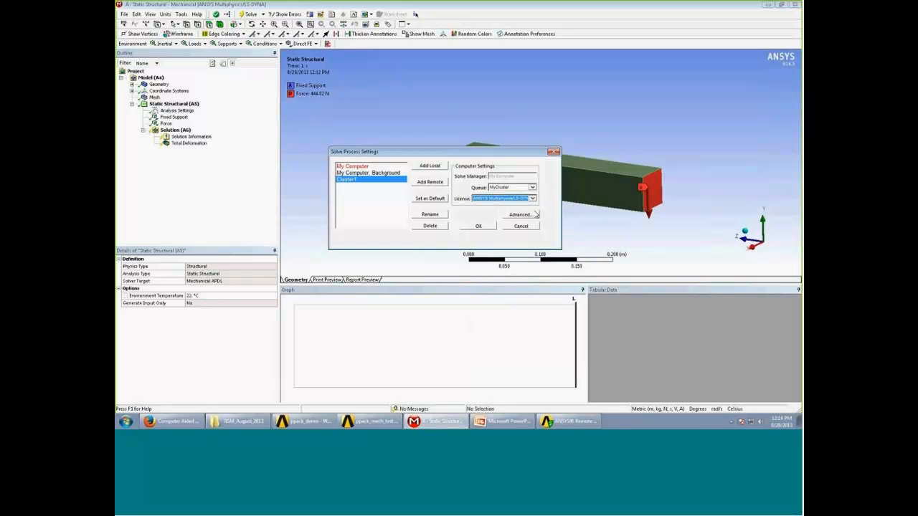
click(478, 226)
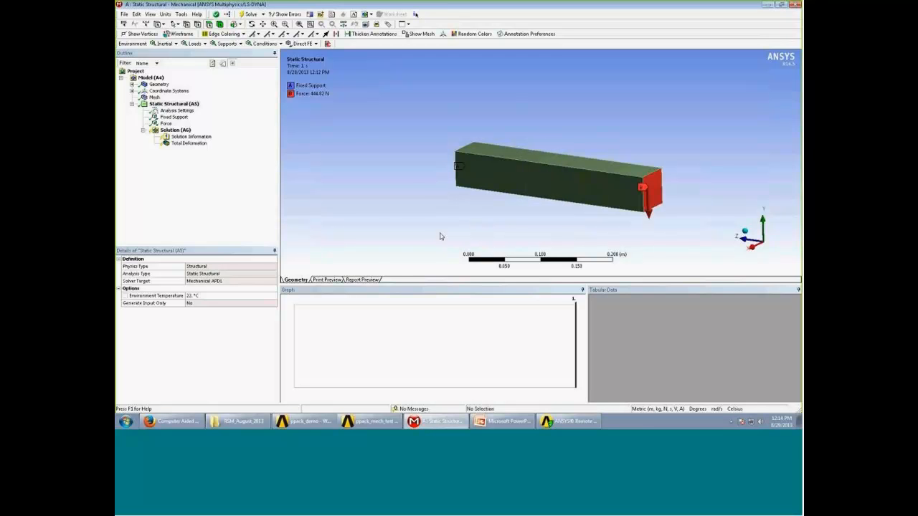
- Solve the static structural analysis with the Cluster1 process and monitor the submitted job's log in Remote Solve Manager
click(264, 15)
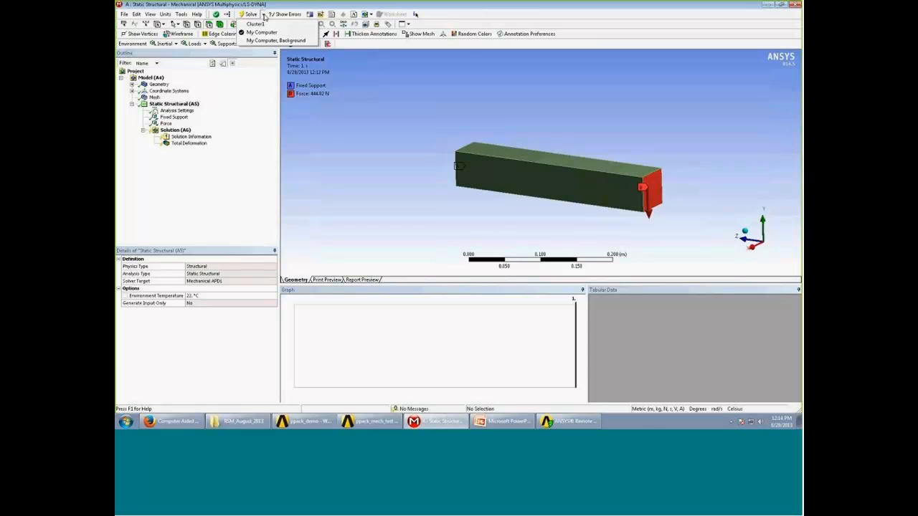
click(255, 23)
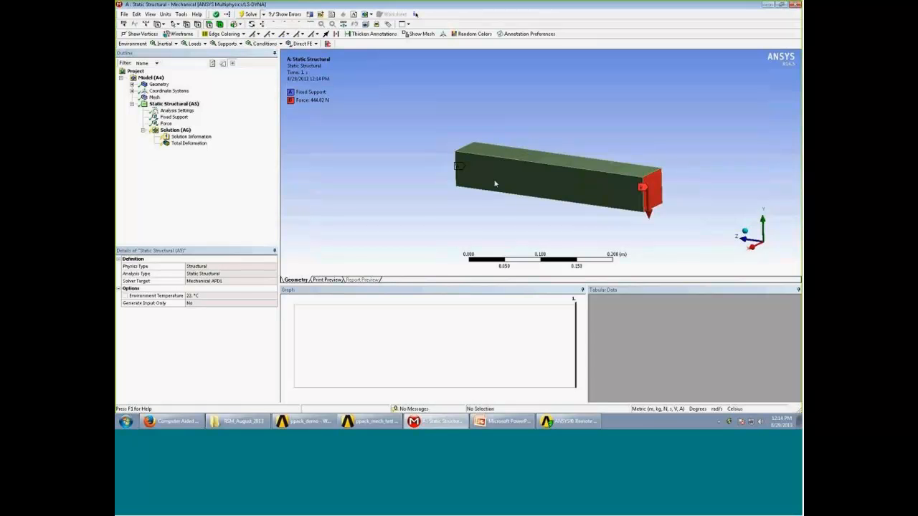
click(570, 421)
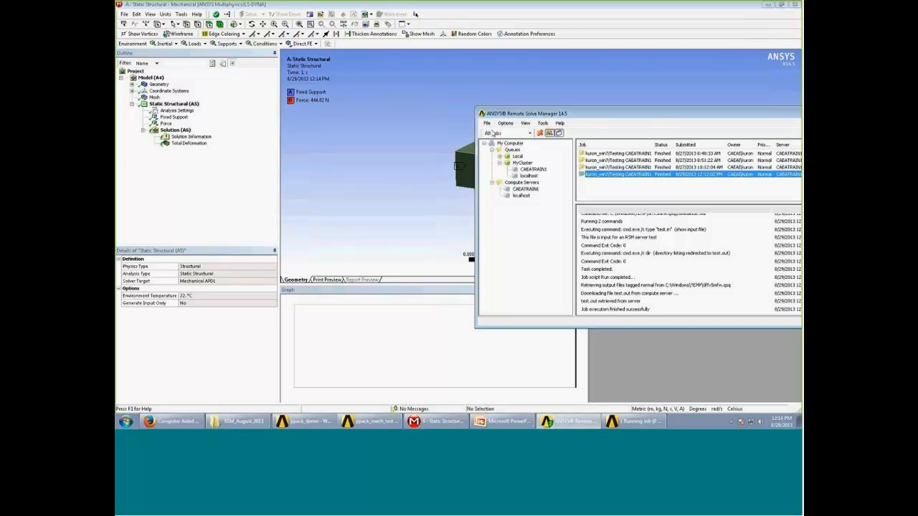
click(357, 182)
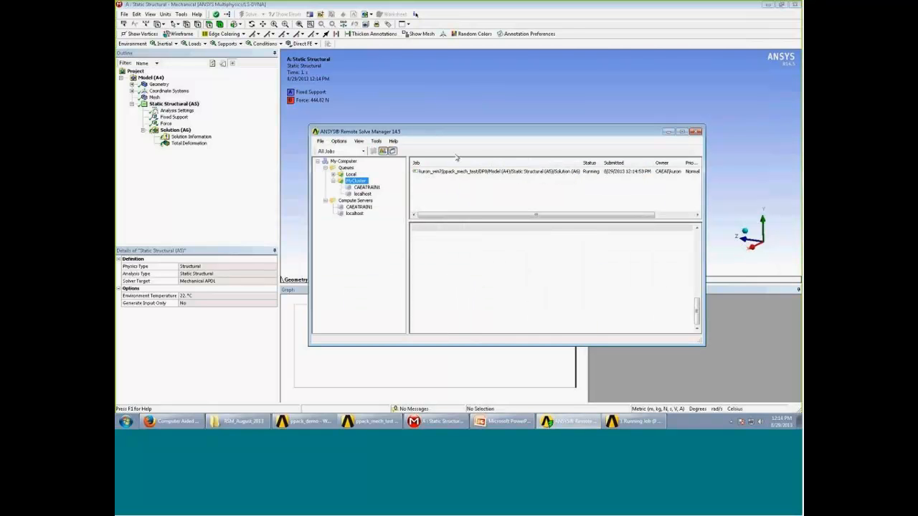
click(497, 174)
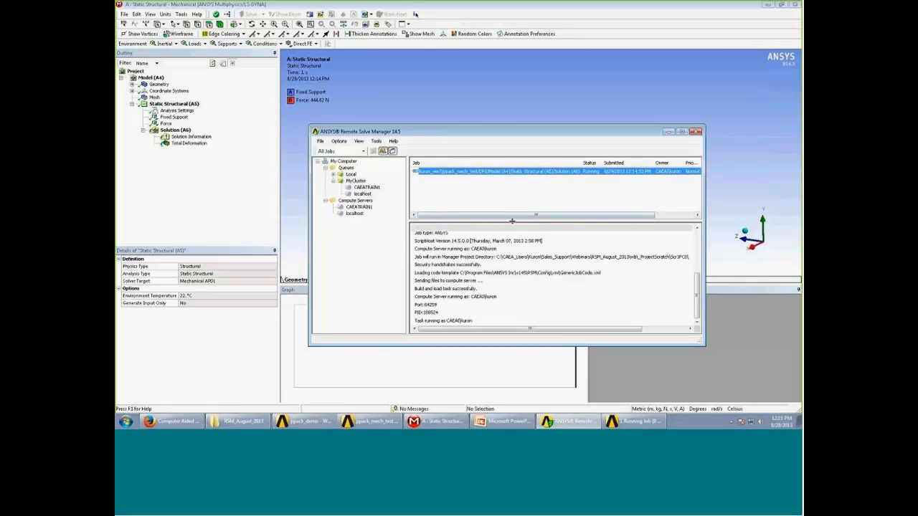
drag(512, 221, 529, 237)
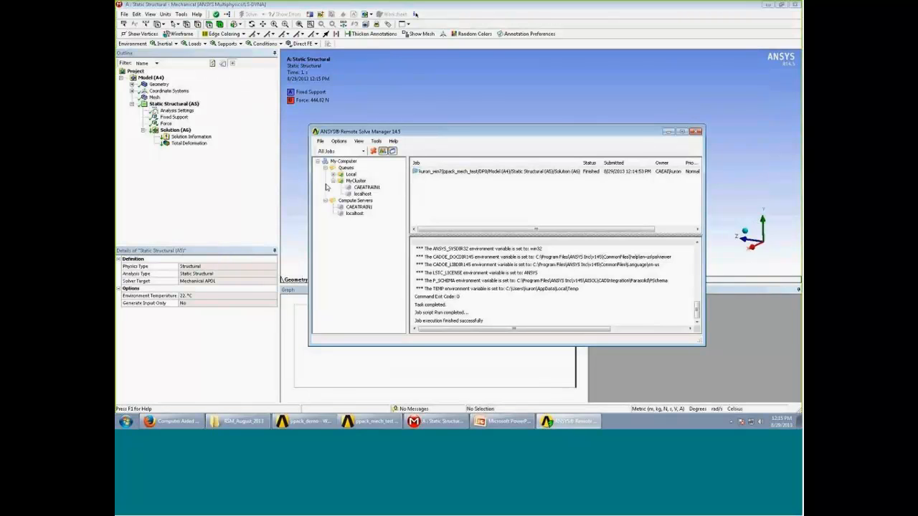
- Return to Mechanical, get the results of the remote job for the Solution, and display the Total Deformation plot
click(246, 180)
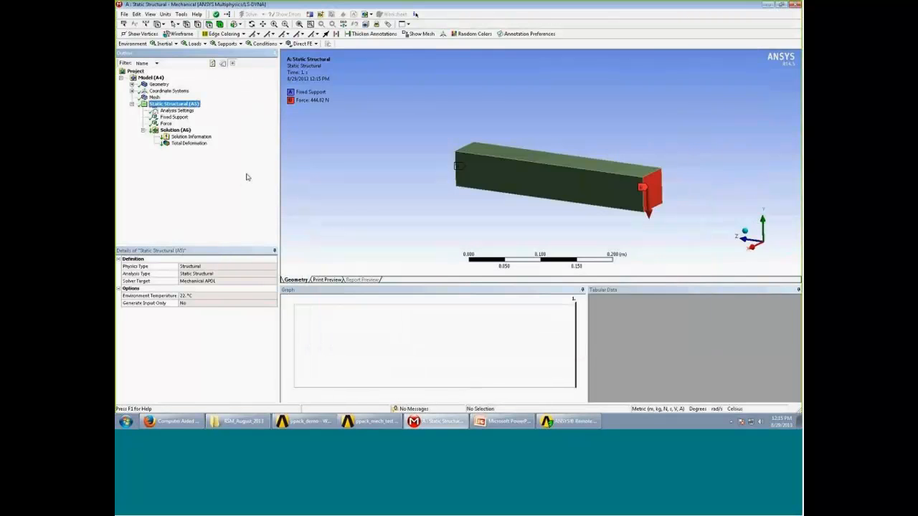
click(166, 130)
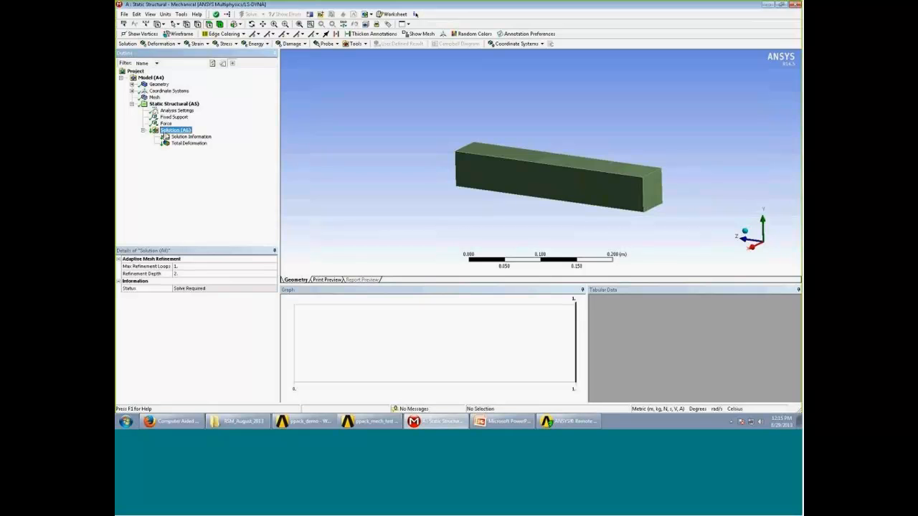
right_click(166, 132)
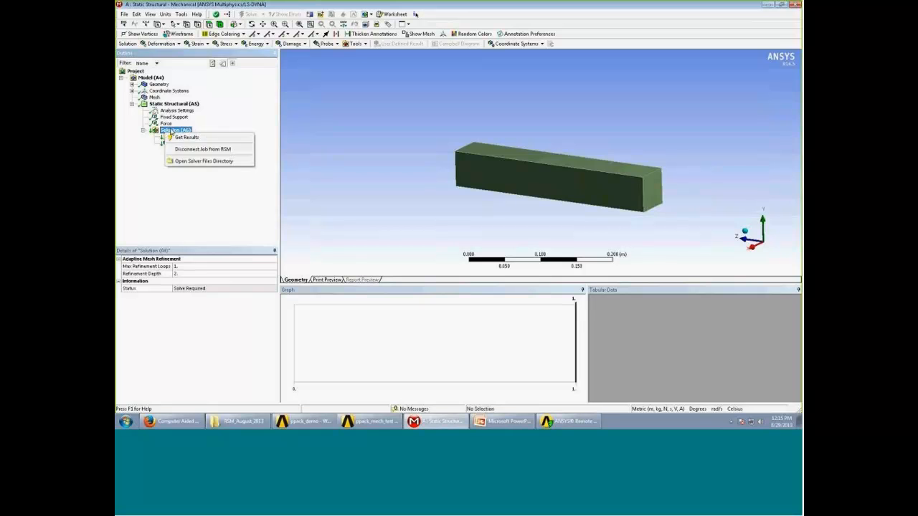
click(206, 139)
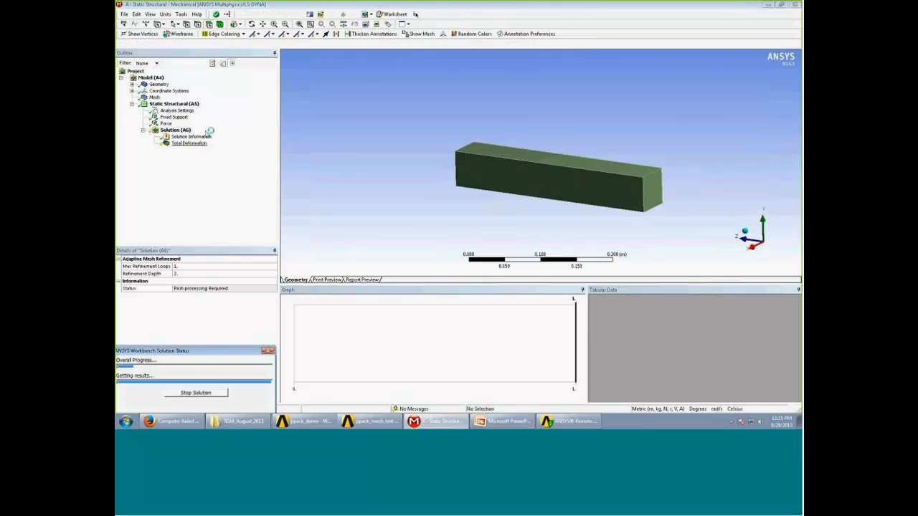
click(180, 145)
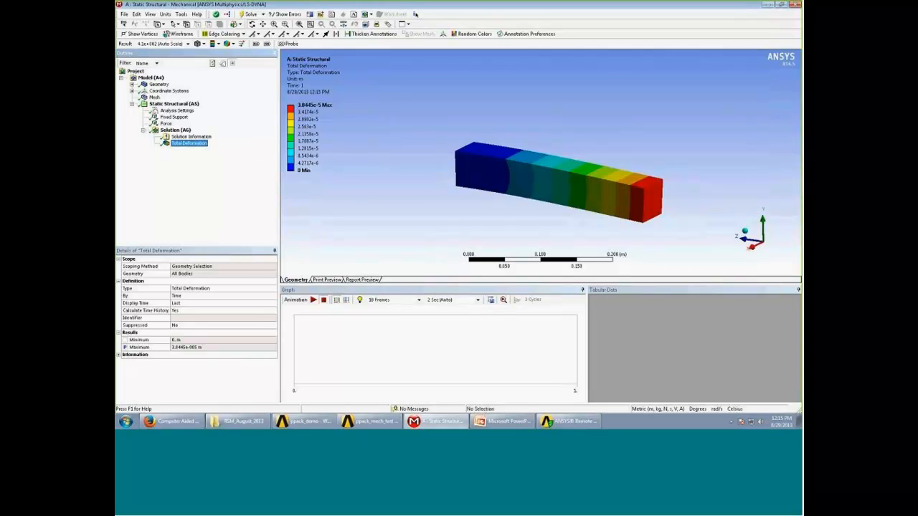
- Switch to PowerPoint and advance to the Using RSM with Workbench - Fluids slide
click(502, 421)
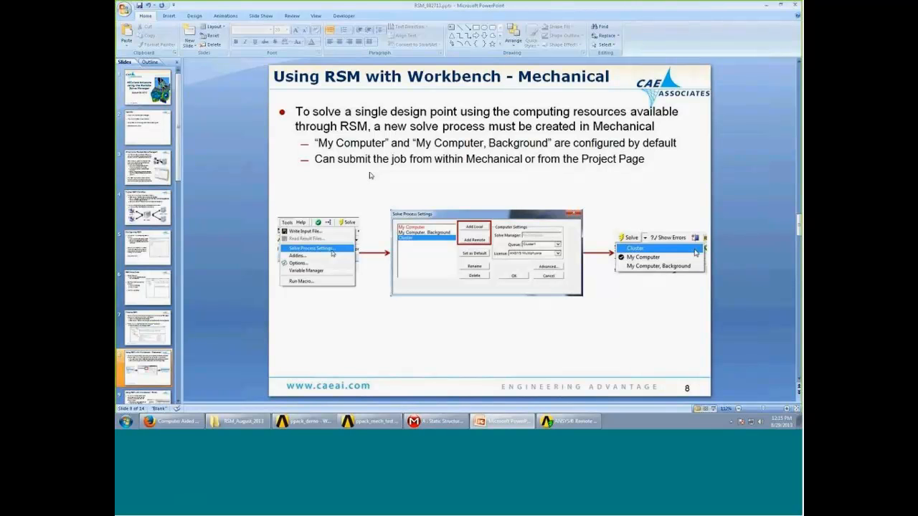
scroll(370, 175, down, 1)
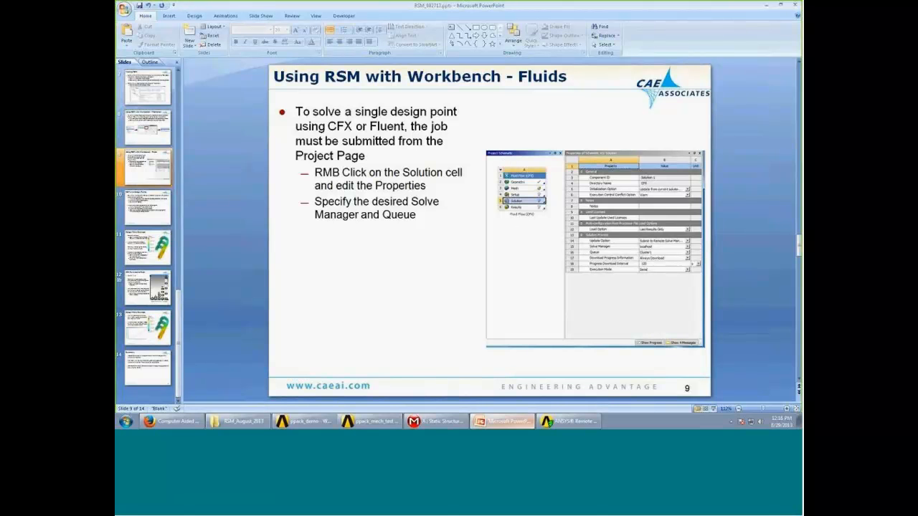
- Switch to the ppack_mech_test project in Workbench and add a Fluid Flow (CFX) system beside the Static Structural system
click(380, 424)
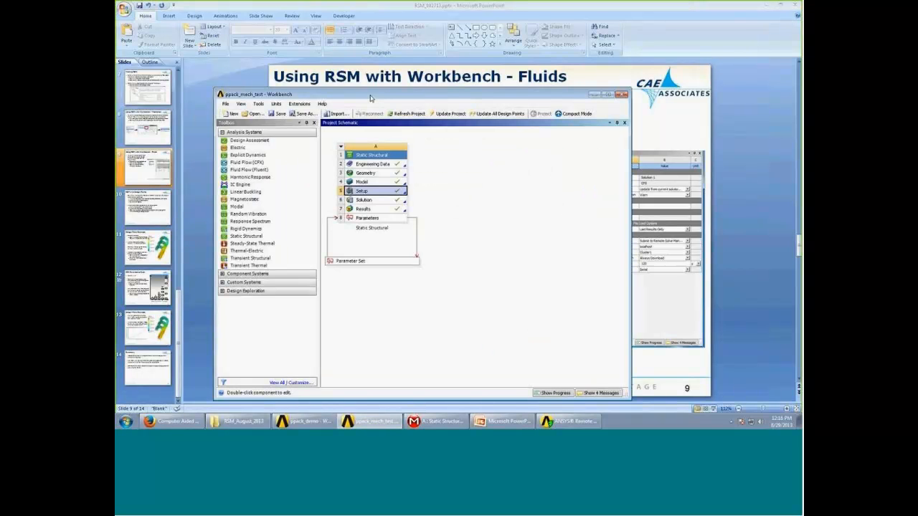
drag(371, 98, 272, 4)
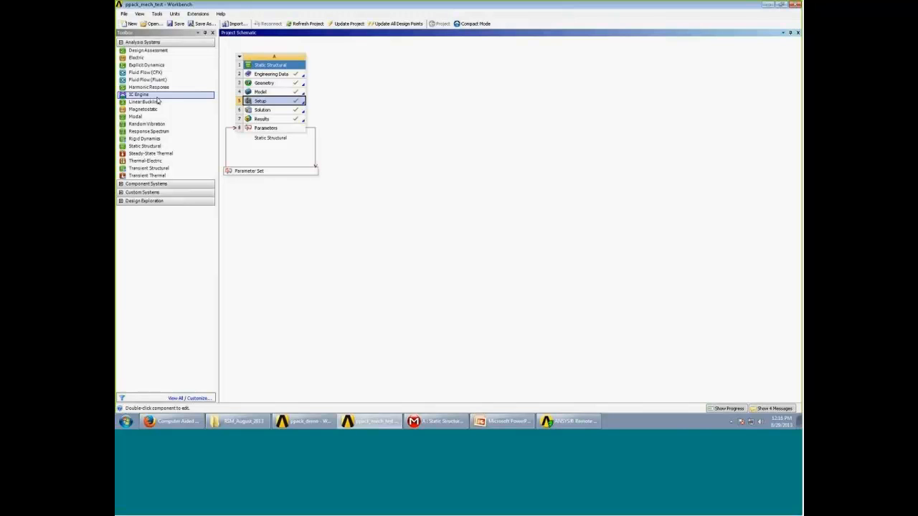
drag(154, 72, 369, 81)
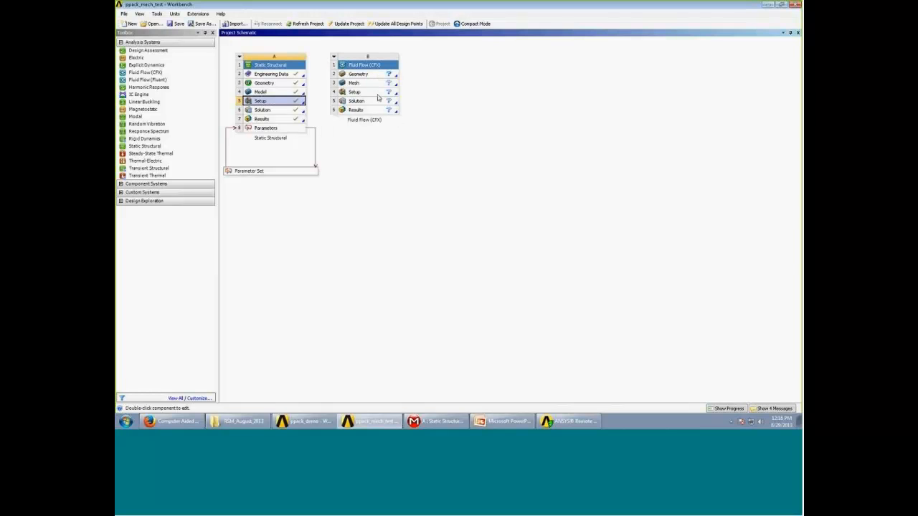
- Show the properties of the Fluid Flow (CFX) system's Solution cell and widen their display until the values are readable
right_click(376, 95)
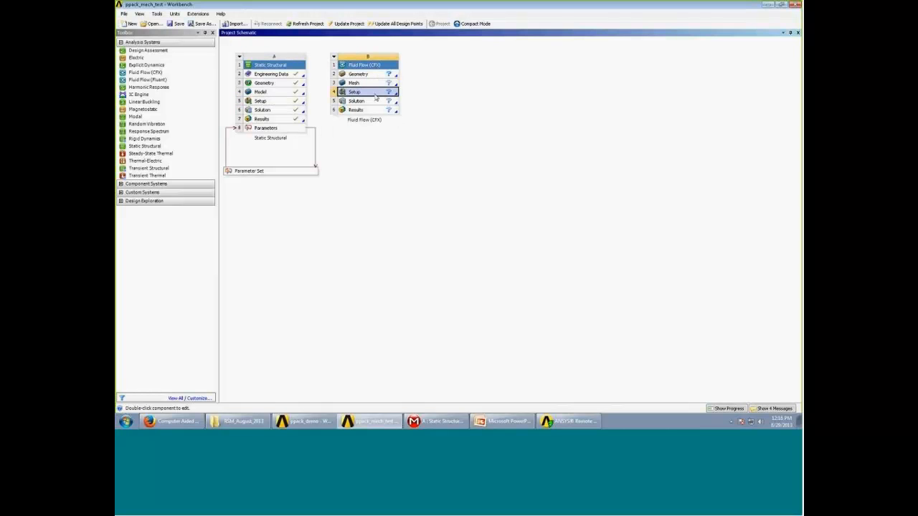
click(357, 102)
right_click(357, 102)
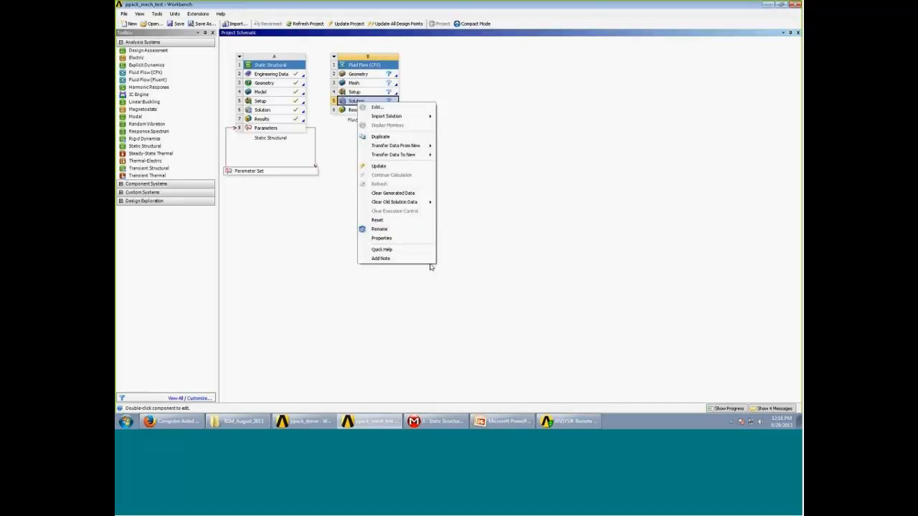
click(466, 179)
click(359, 100)
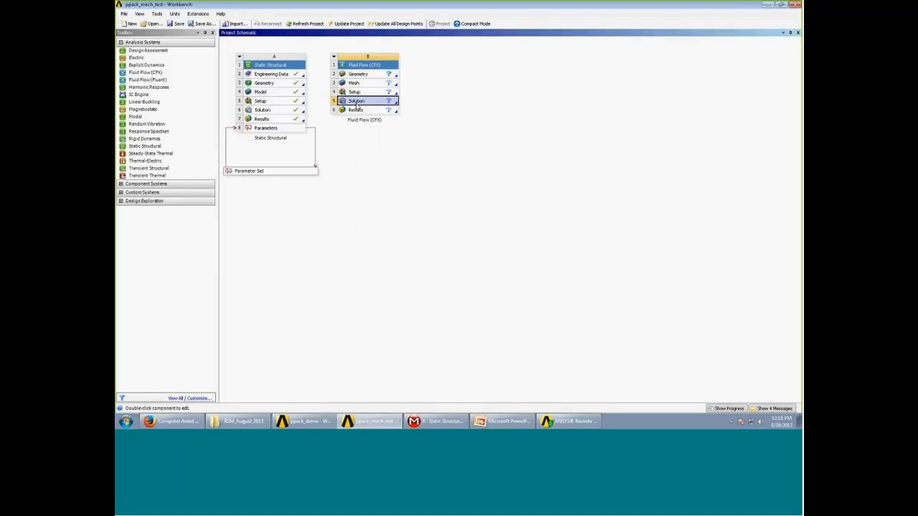
right_click(357, 103)
click(379, 240)
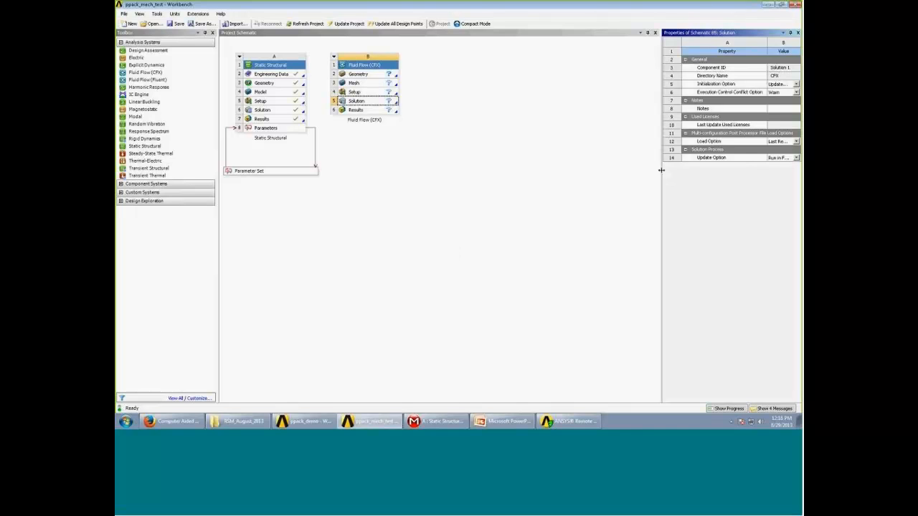
drag(662, 169, 547, 178)
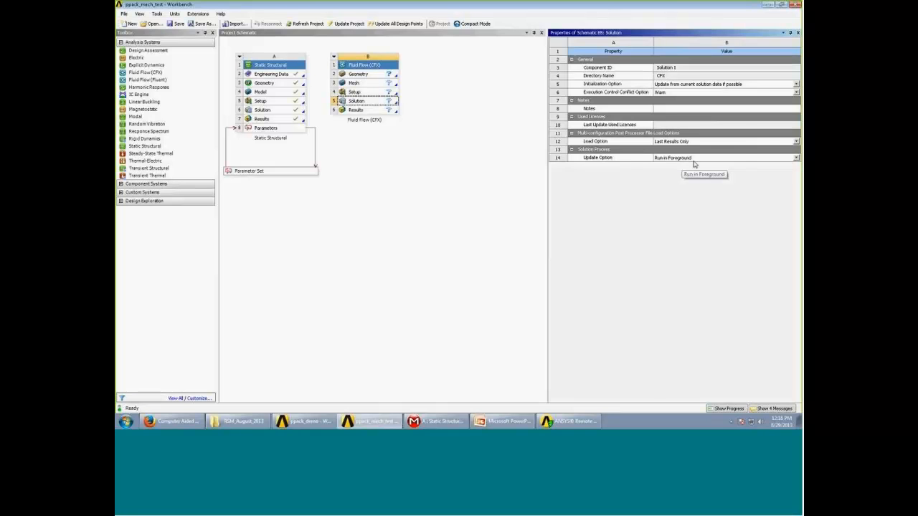
- Set the CFX solution's update option to Submit to Remote Solve Manager with the MyCluster queue, and view the cell's Update command without running it
click(796, 158)
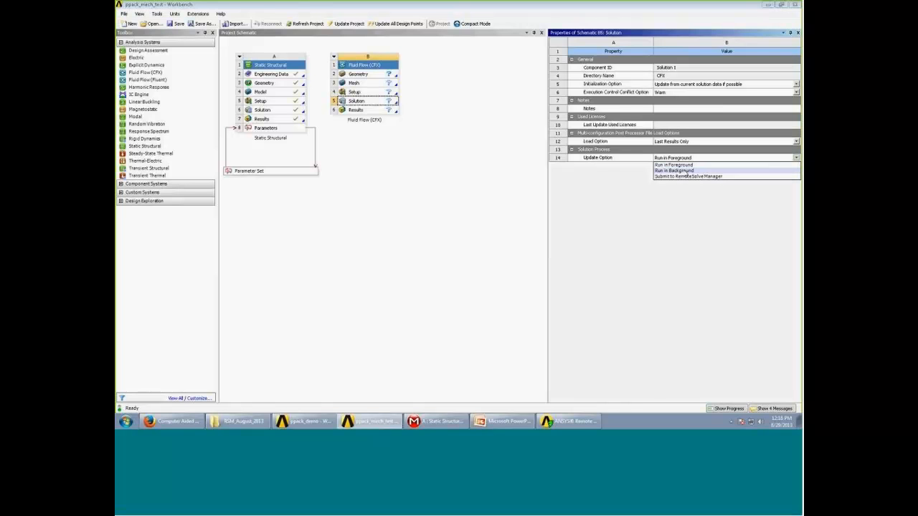
click(681, 178)
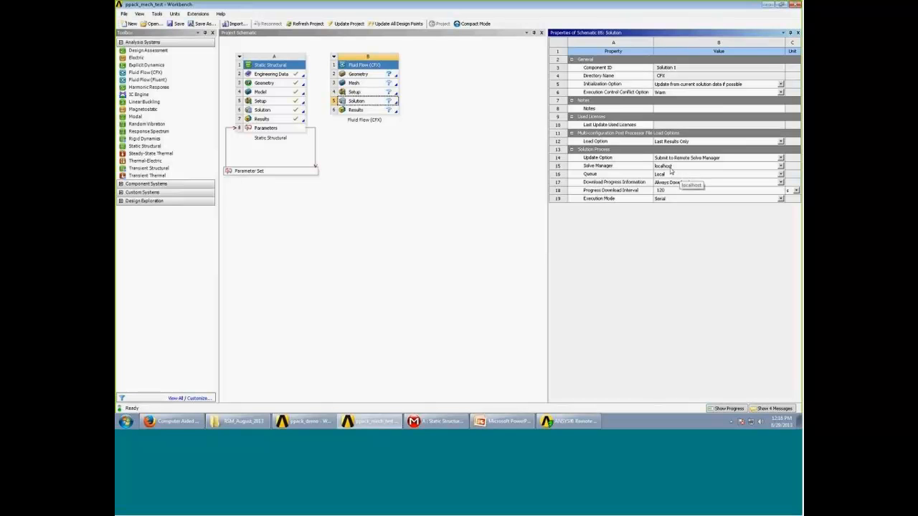
click(670, 174)
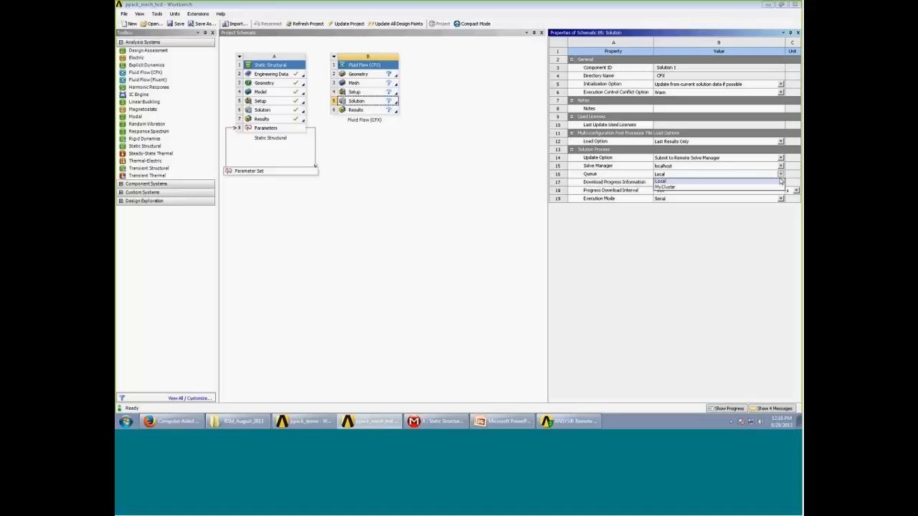
click(691, 188)
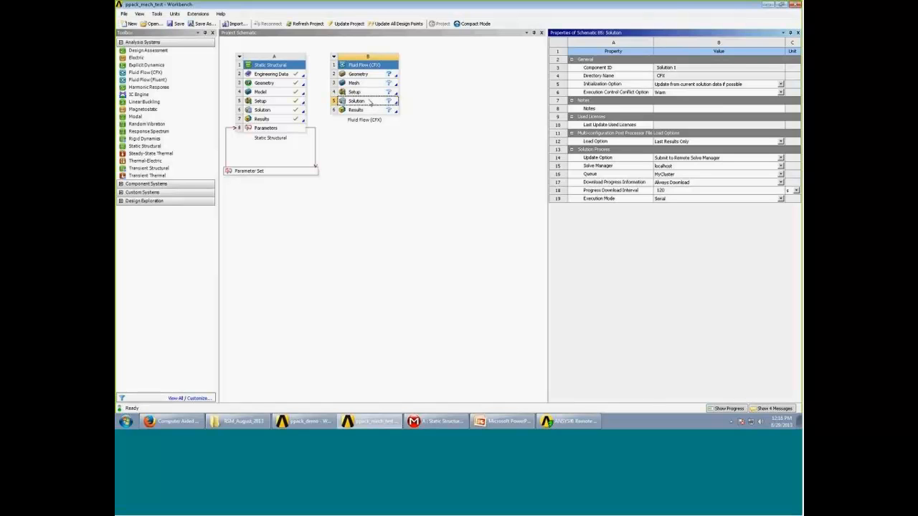
right_click(370, 101)
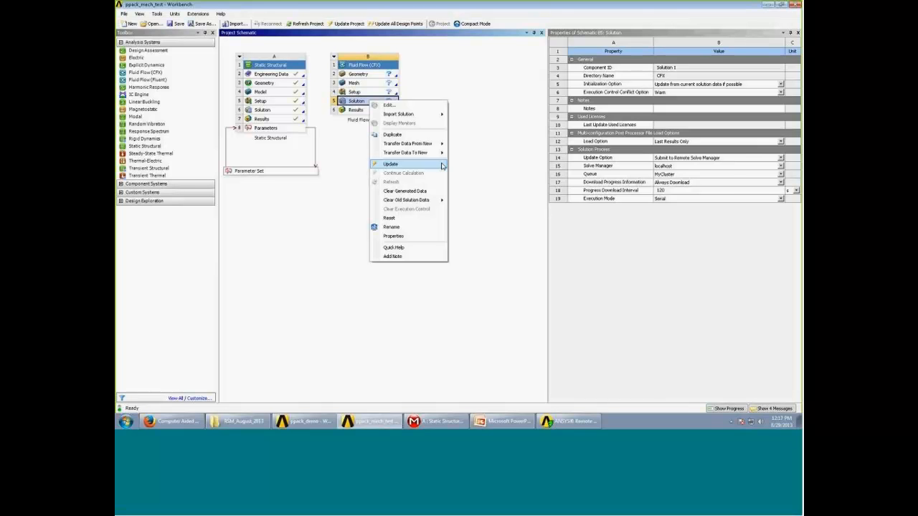
click(519, 237)
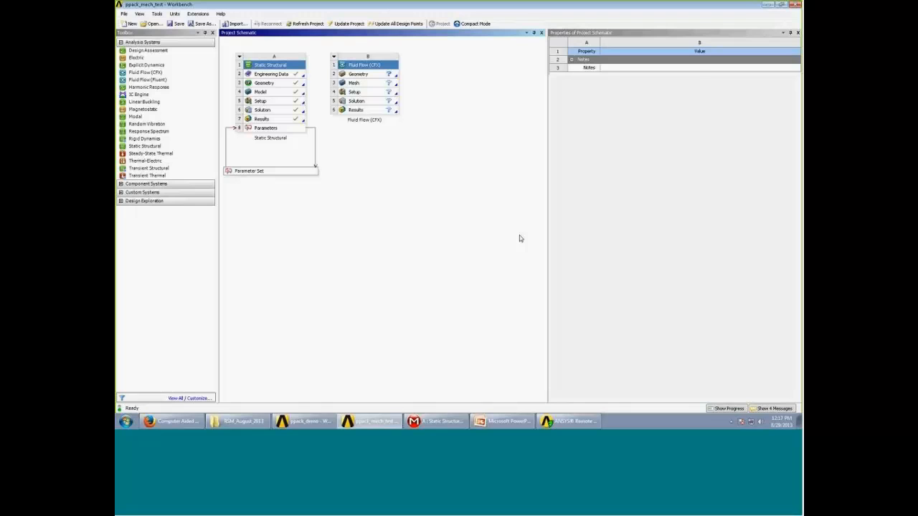
- Switch to PowerPoint and advance to the RSM and Design Points slide
click(511, 424)
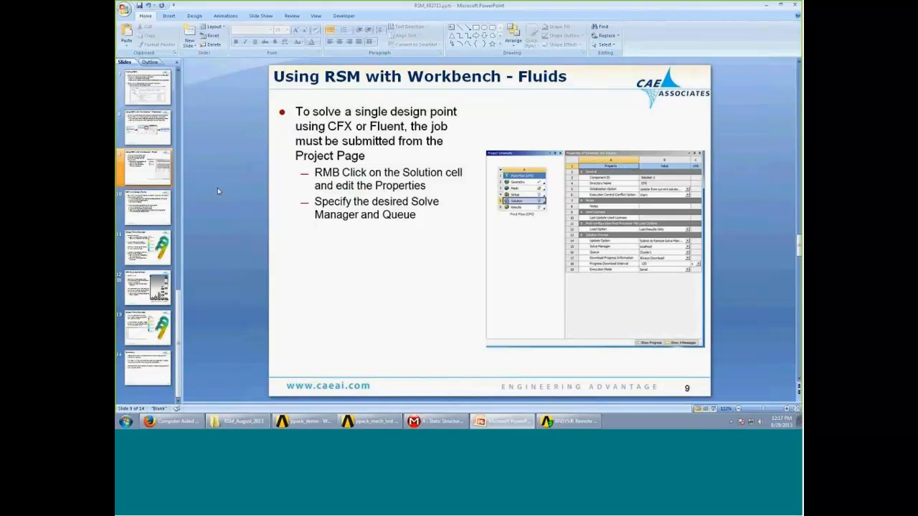
scroll(232, 194, down, 1)
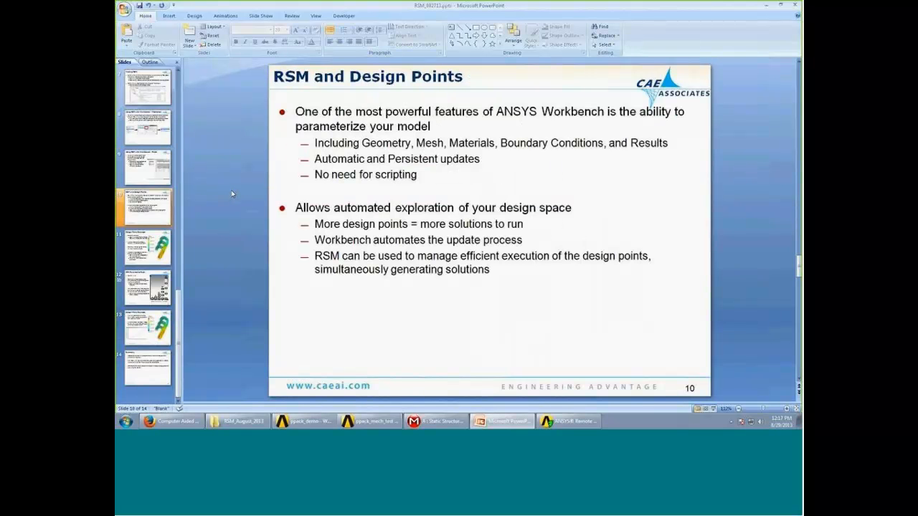